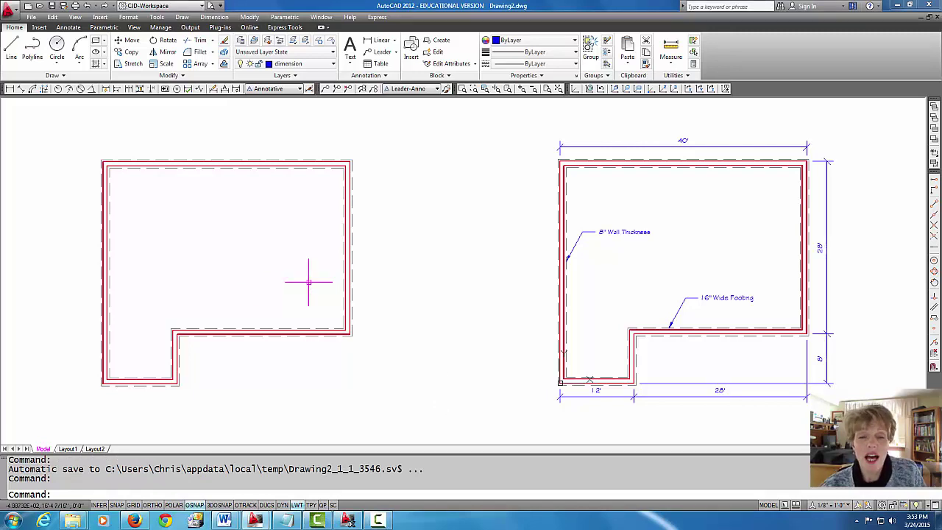
Zoom and pan to center the plain foundation outline, with the example plan partly visible at right.
{"action": "scroll", "coordinate": [276, 273], "scroll_direction": "down", "scroll_amount": 1}
{"action": "middle_click_drag", "start_coordinate": [276, 273], "coordinate": [485, 296]}
{"action": "scroll", "coordinate": [485, 296], "scroll_direction": "up", "scroll_amount": 3}
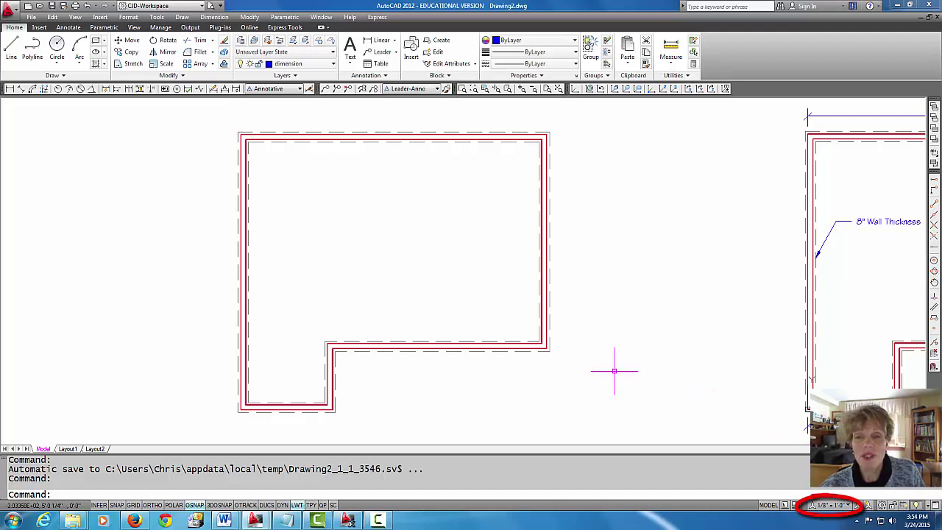
{"action": "scroll", "coordinate": [613, 370], "scroll_direction": "down", "scroll_amount": 1}
{"action": "middle_click_drag", "start_coordinate": [610, 366], "coordinate": [572, 365]}
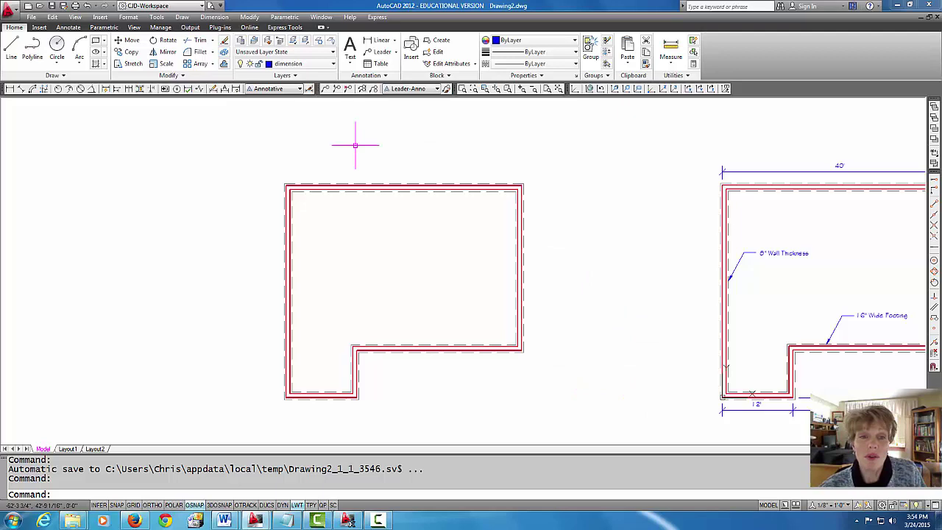
Add linear dimensions of 40' across the top and 28' and 8' down the right side.
{"action": "left_click", "coordinate": [372, 44]}
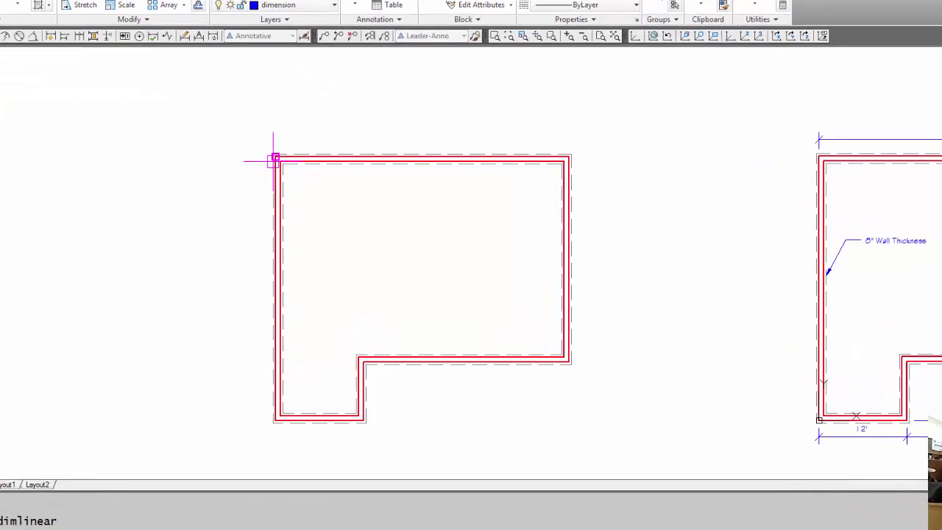
{"action": "left_click", "coordinate": [286, 184]}
{"action": "left_click", "coordinate": [631, 119]}
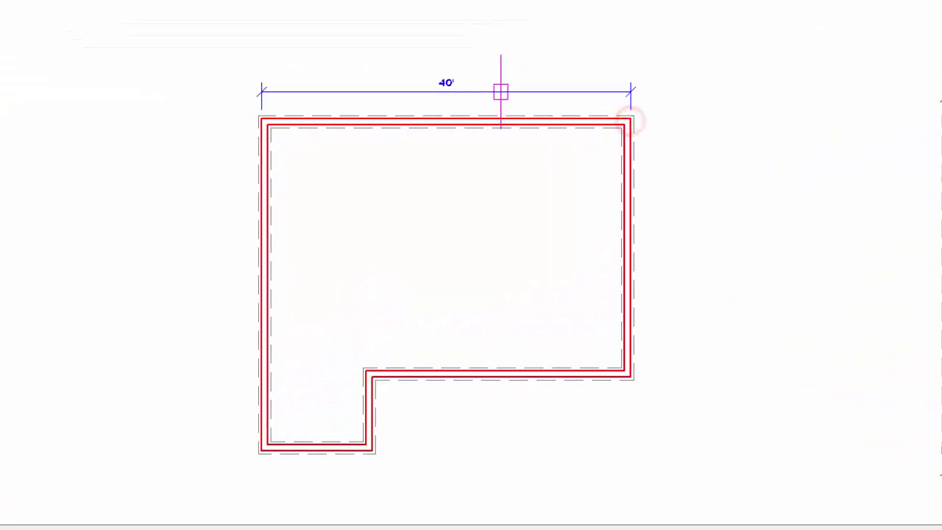
{"action": "left_click", "coordinate": [500, 91]}
{"action": "right_click", "coordinate": [810, 213]}
{"action": "left_click", "coordinate": [631, 118]}
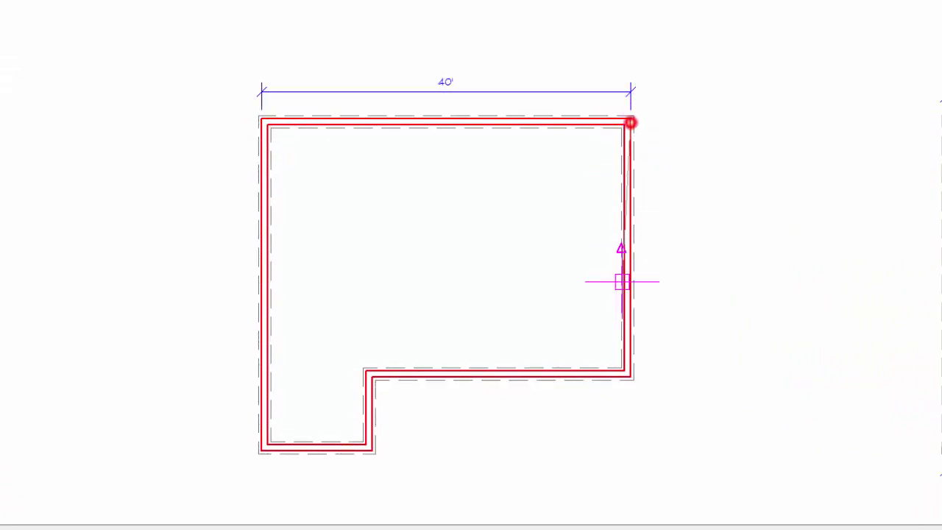
{"action": "left_click", "coordinate": [630, 377]}
{"action": "left_click", "coordinate": [669, 337]}
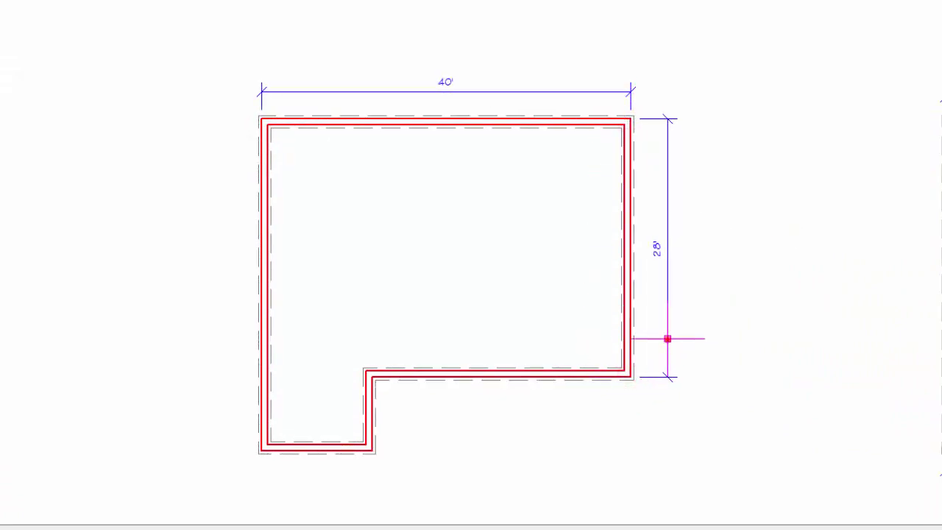
{"action": "right_click", "coordinate": [704, 415]}
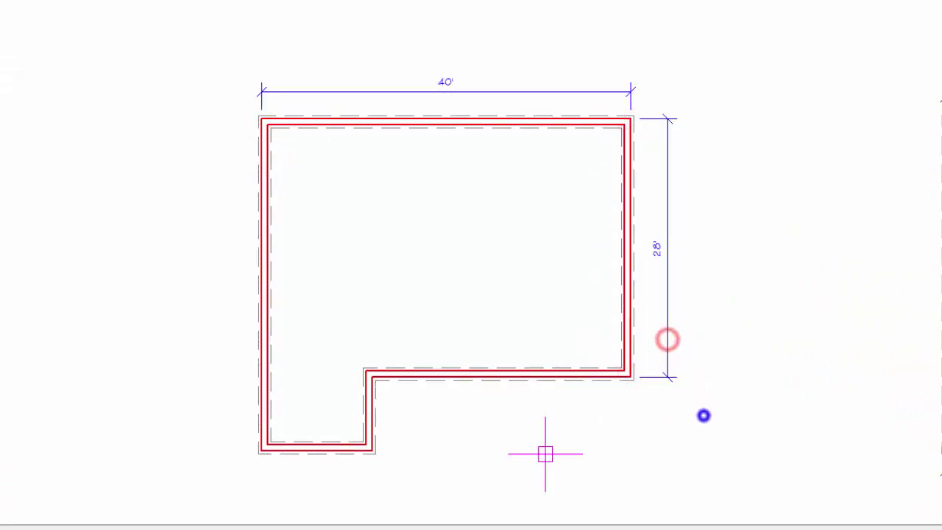
{"action": "left_click", "coordinate": [630, 377]}
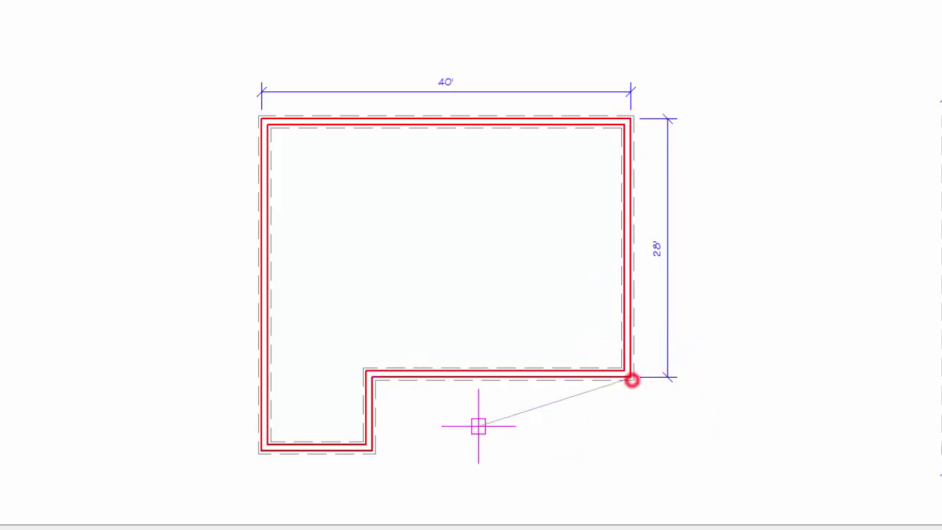
{"action": "left_click", "coordinate": [366, 445]}
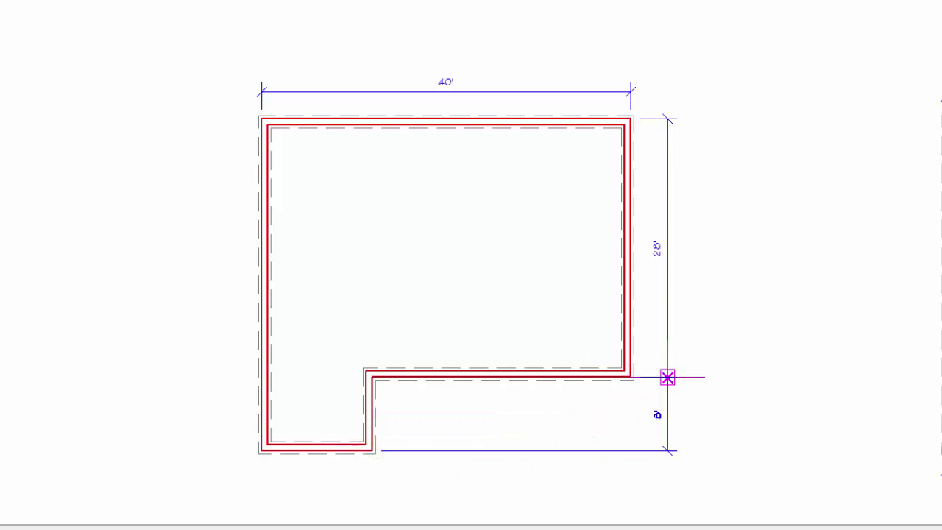
{"action": "left_click", "coordinate": [667, 378]}
Dimension the bottom edge with 28' and 12' linear dimensions placed in line.
{"action": "left_click", "coordinate": [699, 428]}
{"action": "left_click", "coordinate": [625, 377]}
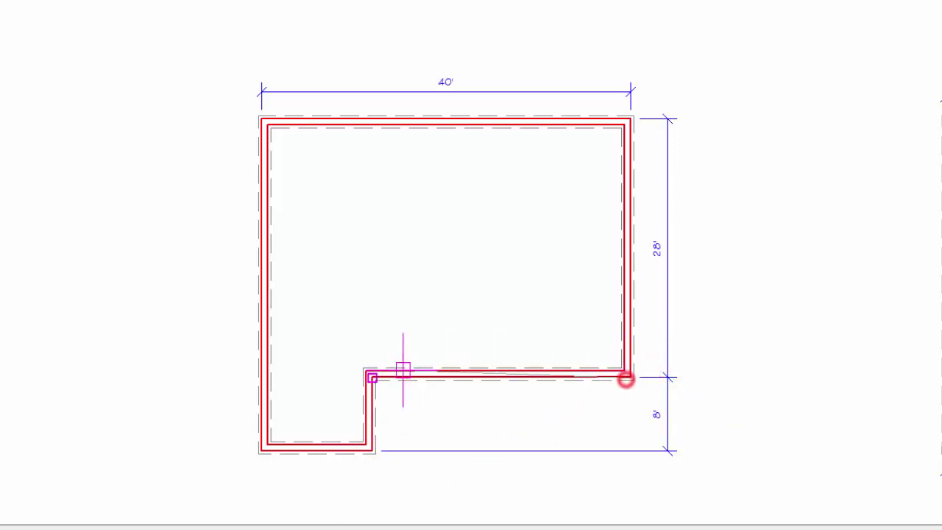
{"action": "left_click", "coordinate": [370, 448]}
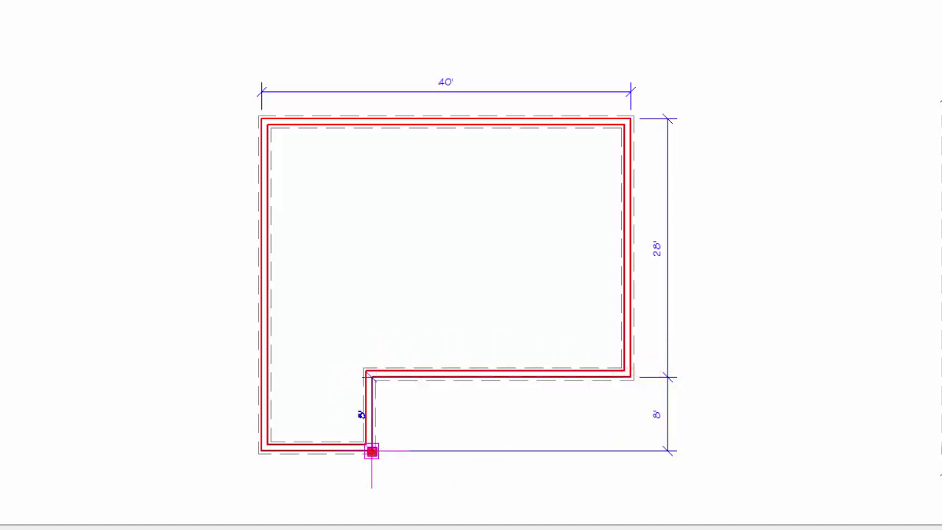
{"action": "left_click", "coordinate": [464, 480]}
{"action": "right_click", "coordinate": [282, 483]}
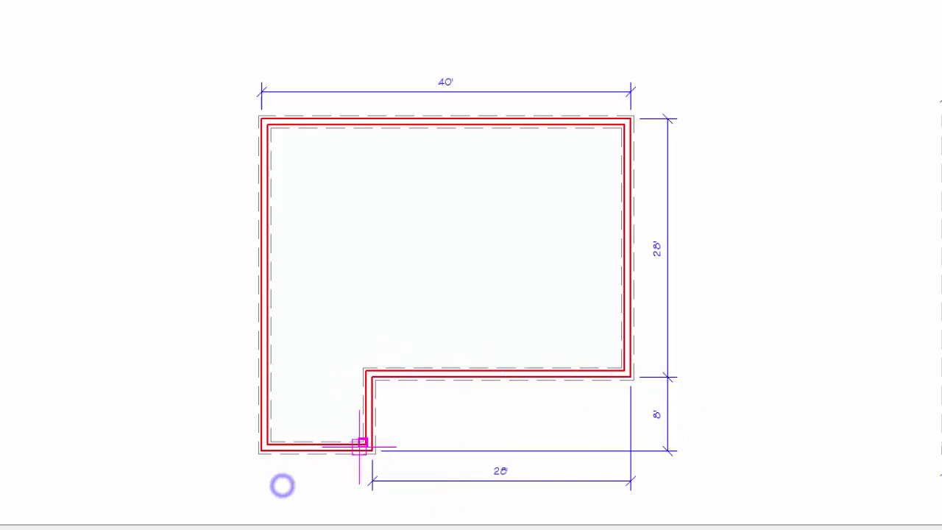
{"action": "left_click", "coordinate": [371, 447]}
{"action": "left_click", "coordinate": [263, 451]}
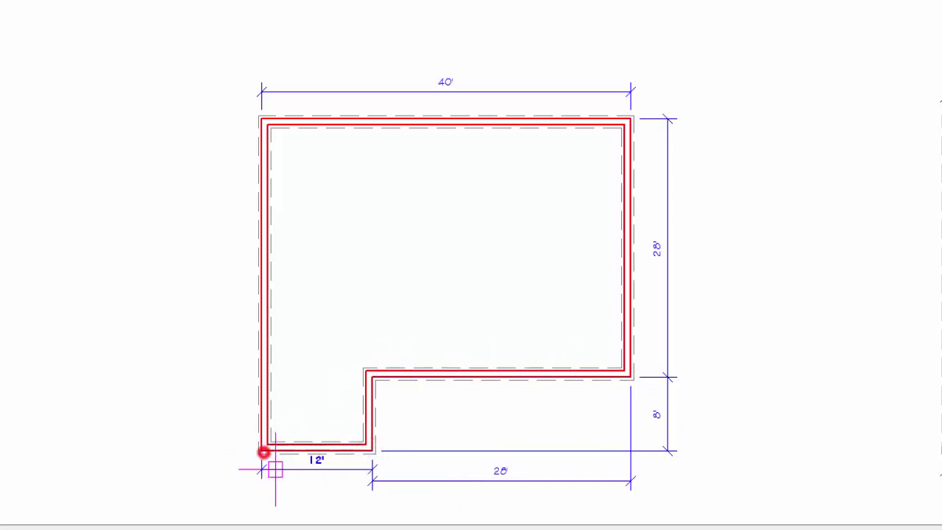
{"action": "left_click", "coordinate": [372, 480]}
{"action": "right_click", "coordinate": [188, 454]}
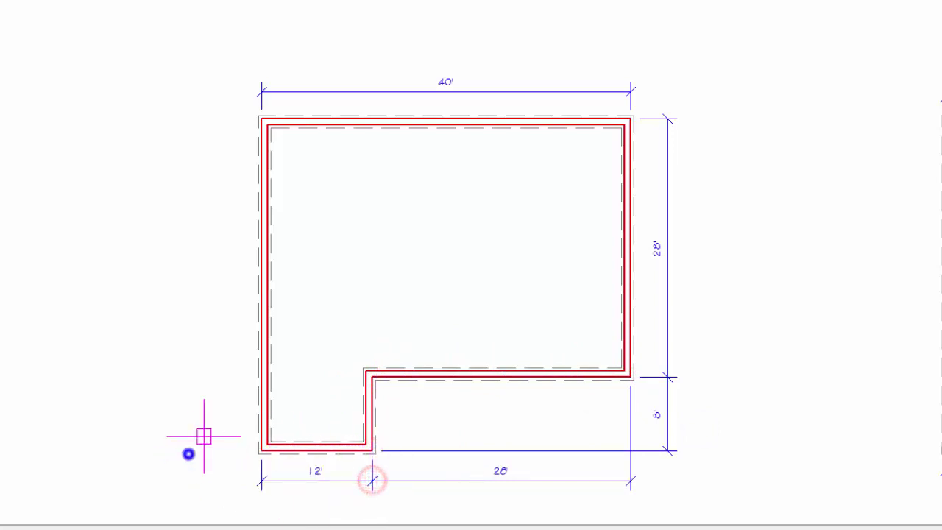
{"action": "scroll", "coordinate": [463, 295], "scroll_direction": "down", "scroll_amount": 1}
{"action": "middle_click_drag", "start_coordinate": [462, 295], "coordinate": [357, 248]}
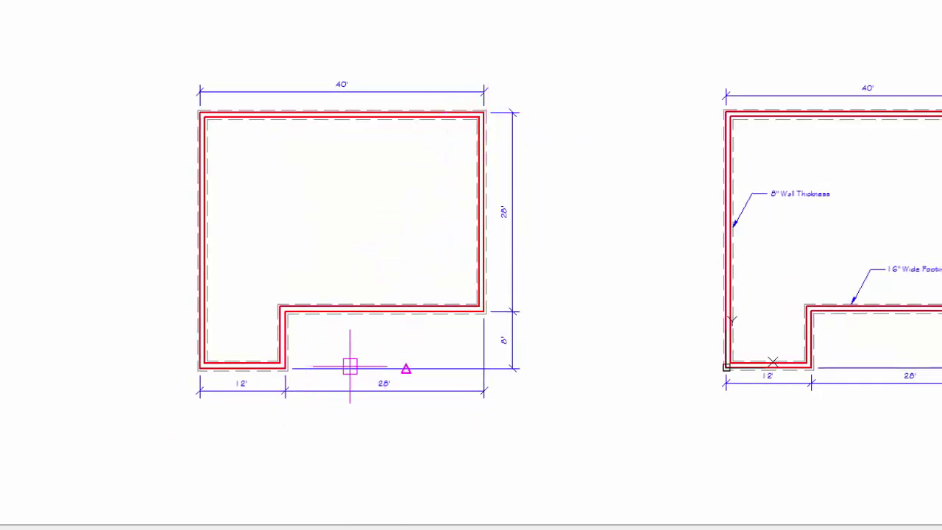
{"action": "scroll", "coordinate": [420, 352], "scroll_direction": "up", "scroll_amount": 2}
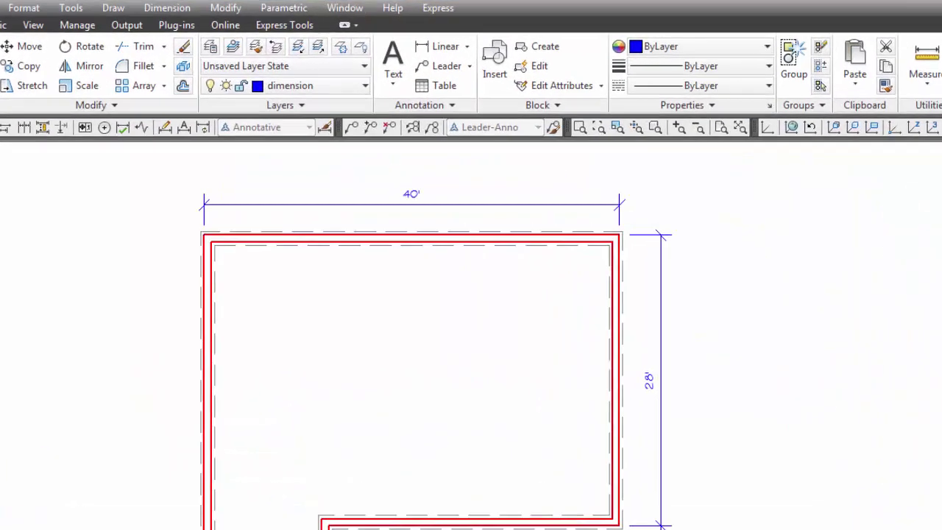
Add a multileader snapped Nearest to the left wall reading 8" Wall Thickness.
{"action": "left_click", "coordinate": [351, 127]}
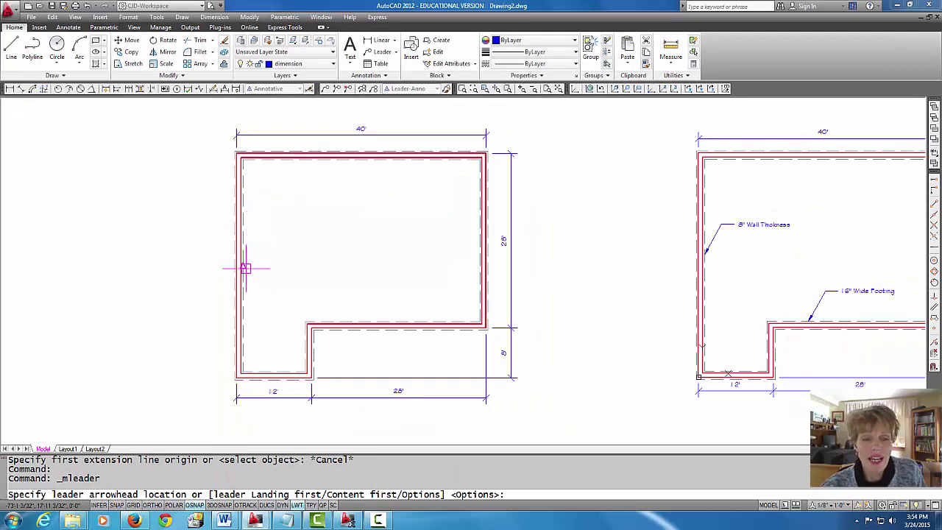
{"action": "left_click", "coordinate": [933, 343]}
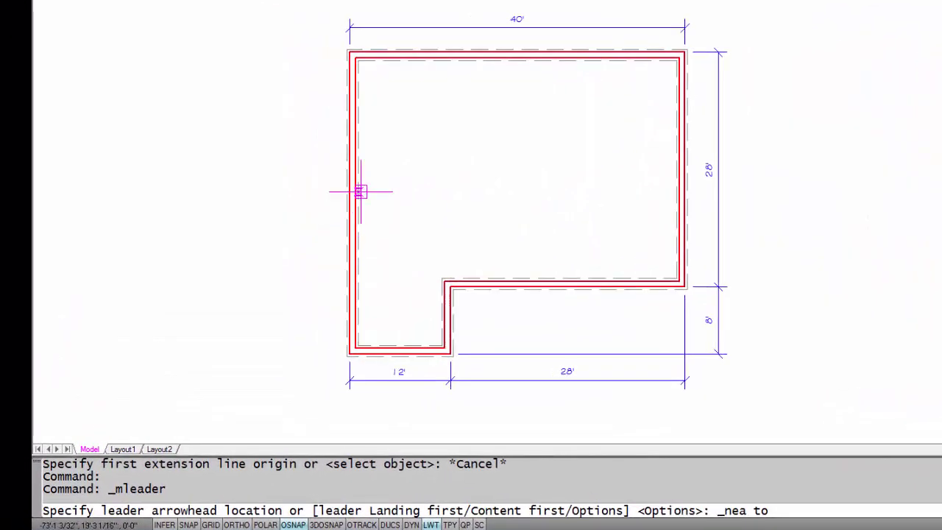
{"action": "left_click", "coordinate": [358, 214]}
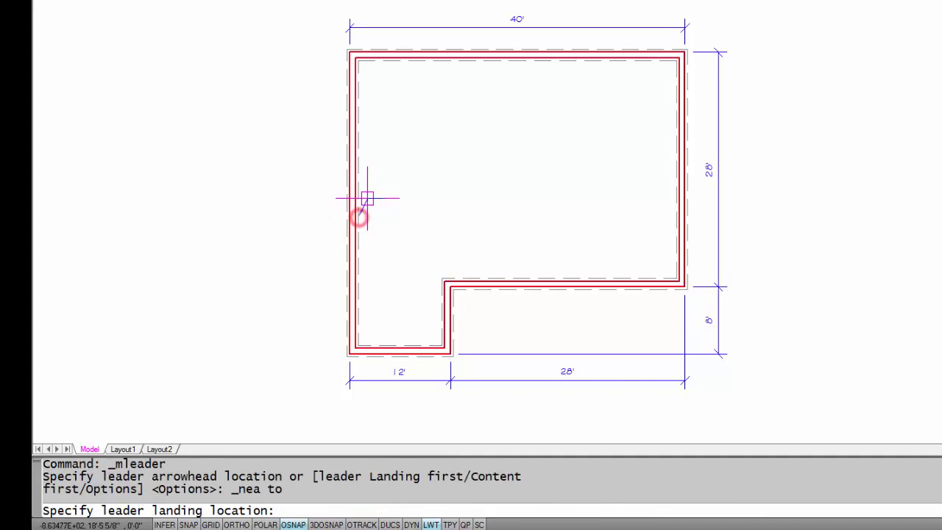
{"action": "left_click", "coordinate": [390, 154]}
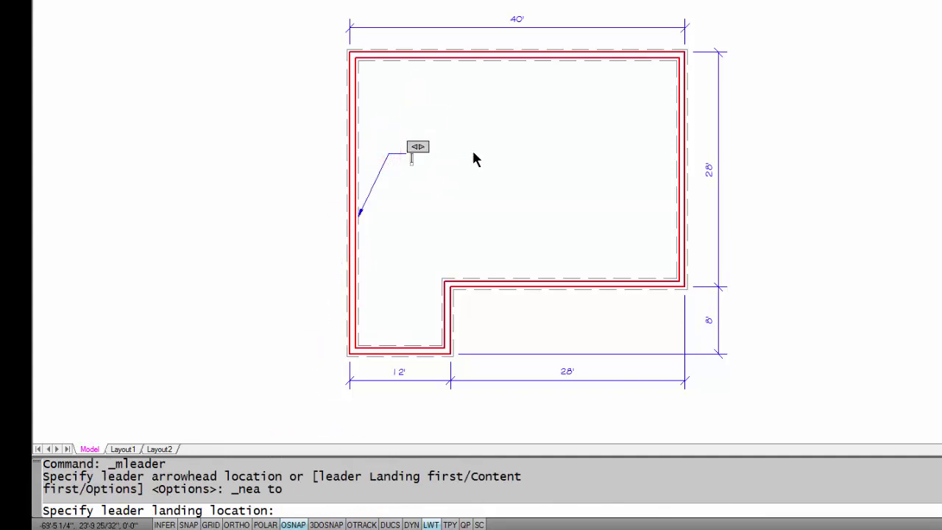
{"action": "type", "text": "8\" Wall Thickness"}
{"action": "left_click", "coordinate": [476, 157]}
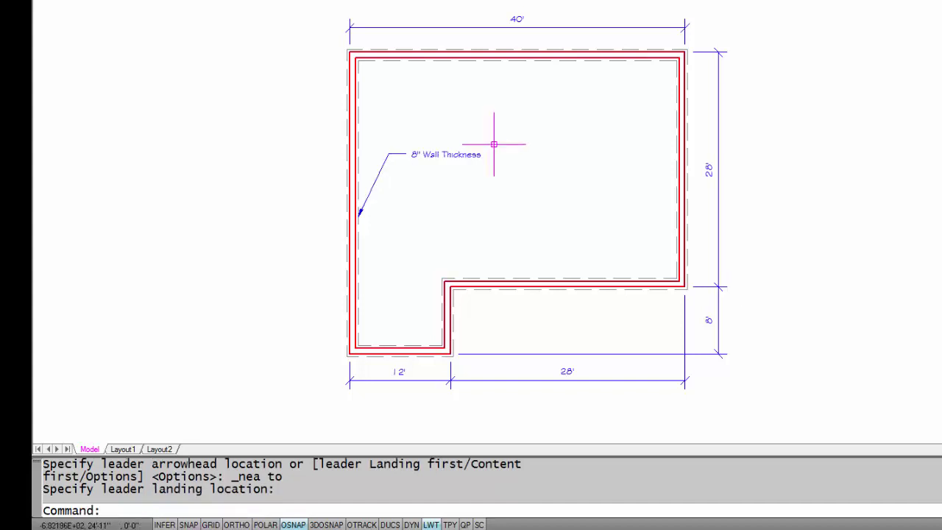
Repeat the multileader to label the inner wall above the notch 16" Wide Footing.
{"action": "key", "text": "Return"}
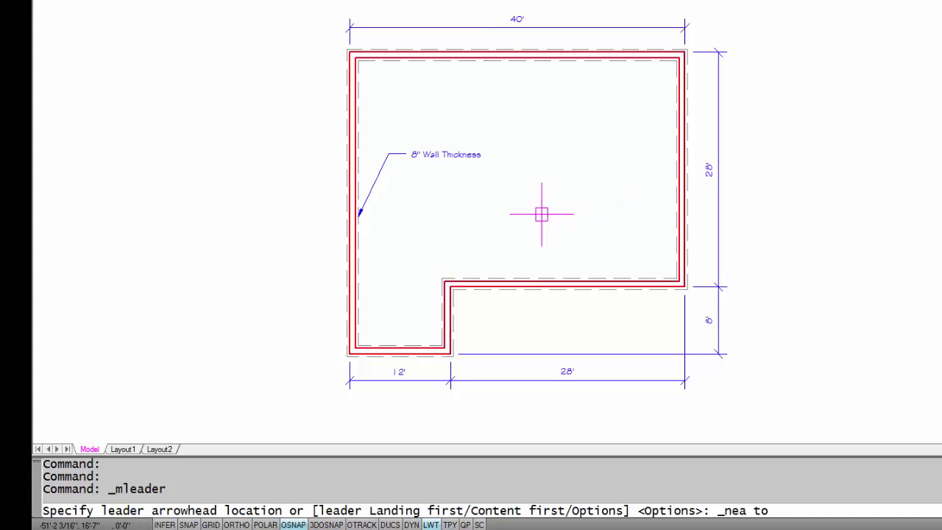
{"action": "left_click", "coordinate": [475, 277]}
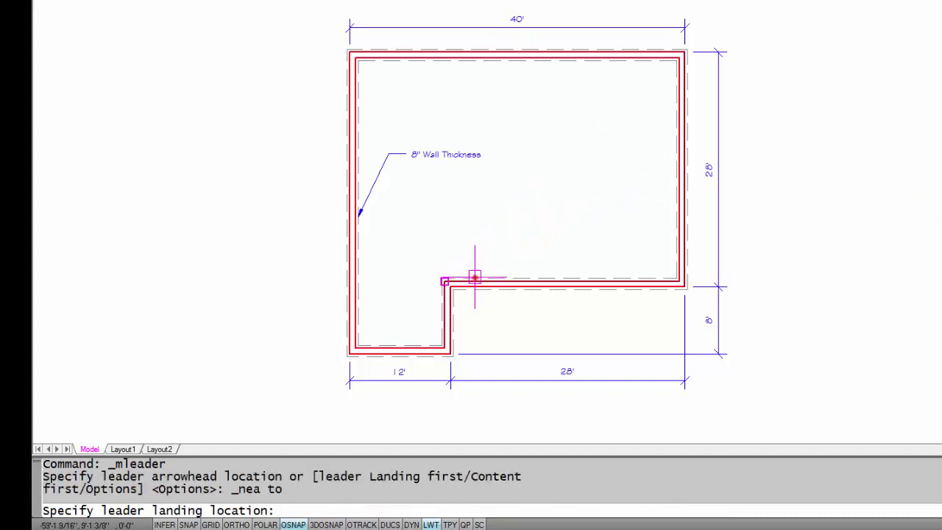
{"action": "left_click", "coordinate": [500, 222]}
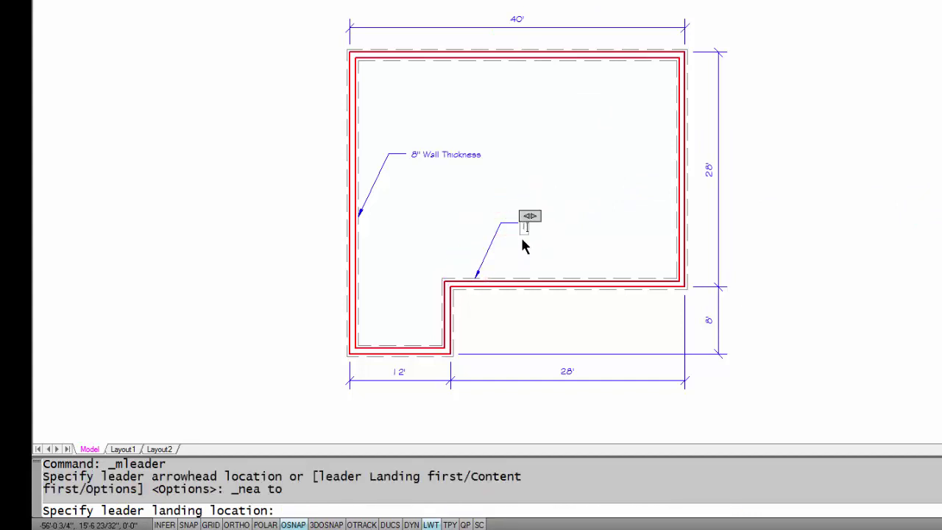
{"action": "type", "text": "16\" Wide Footing"}
{"action": "left_click", "coordinate": [522, 239]}
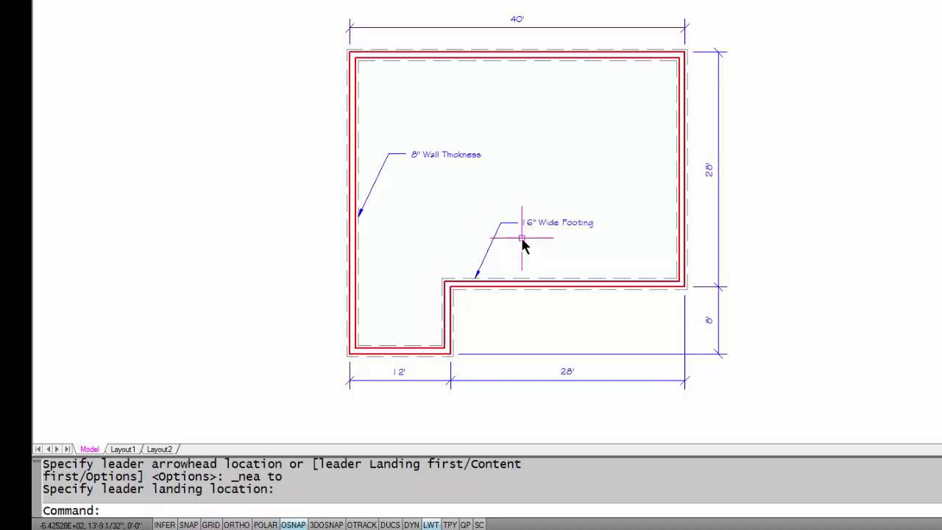
{"action": "key", "text": "Escape"}
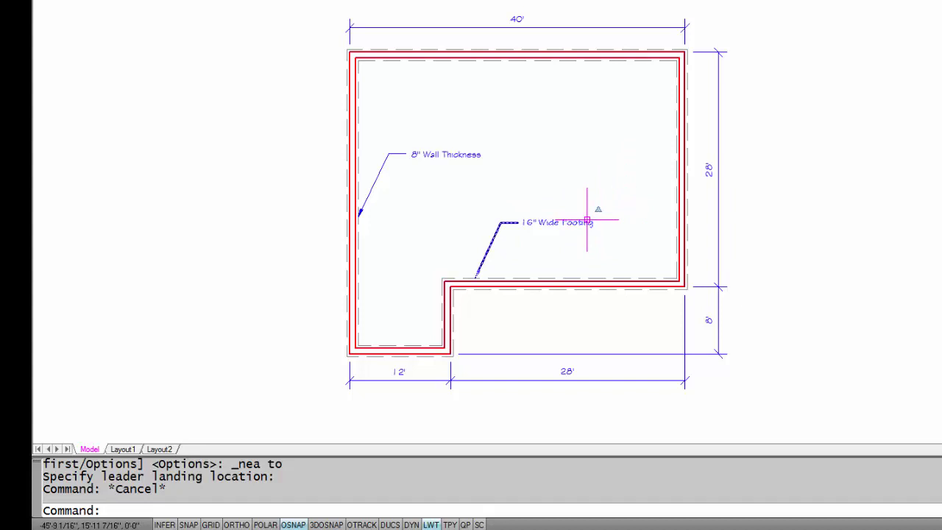
{"action": "middle_click_drag", "start_coordinate": [772, 241], "coordinate": [650, 252]}
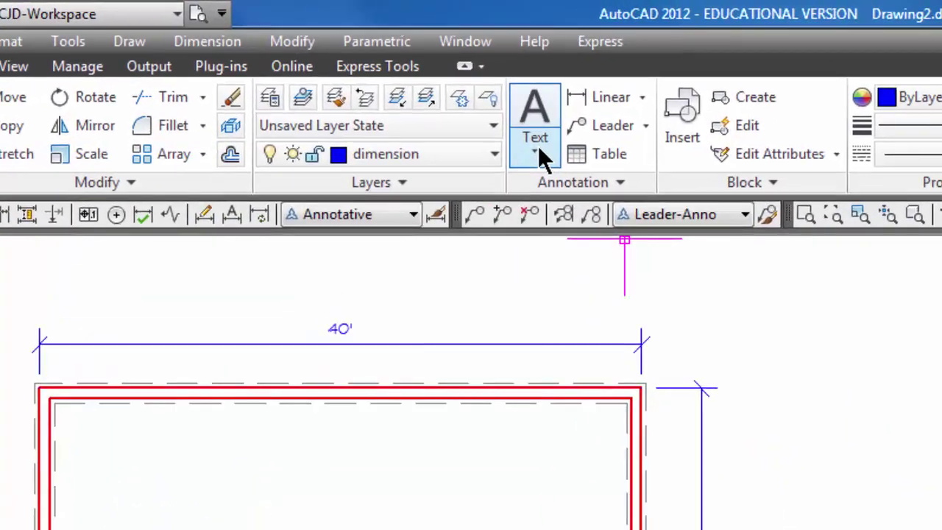
Write an Mtext note headed 'Notes:' about the 6" slab and the 40° minimum pour temperature.
{"action": "left_click", "coordinate": [461, 87]}
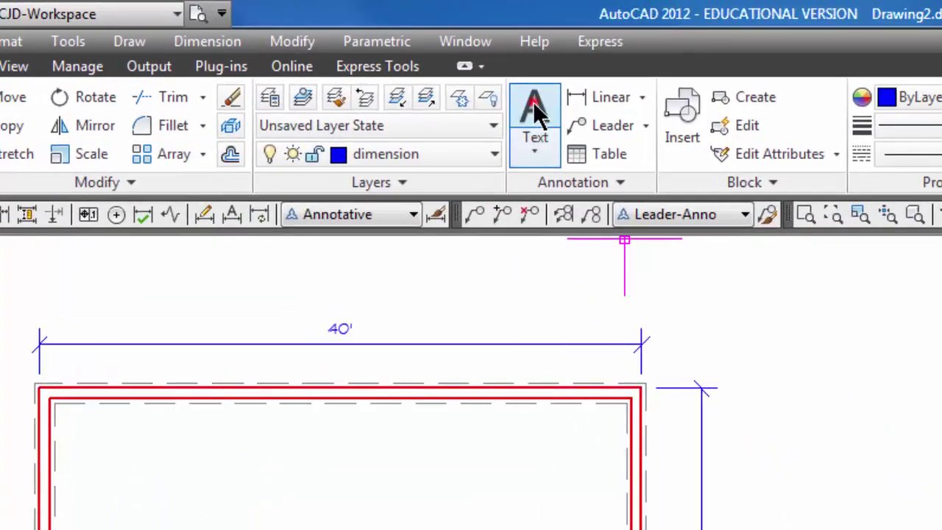
{"action": "left_click", "coordinate": [442, 197]}
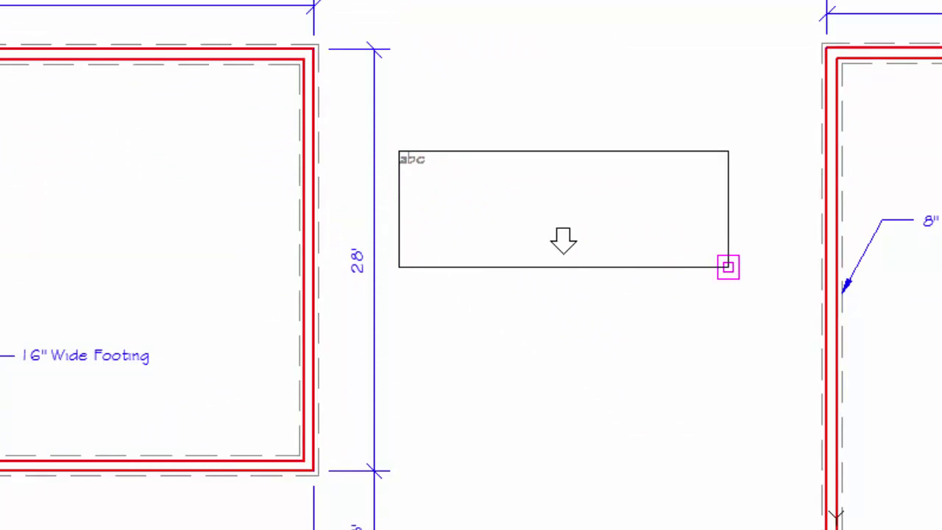
{"action": "left_click", "coordinate": [728, 267]}
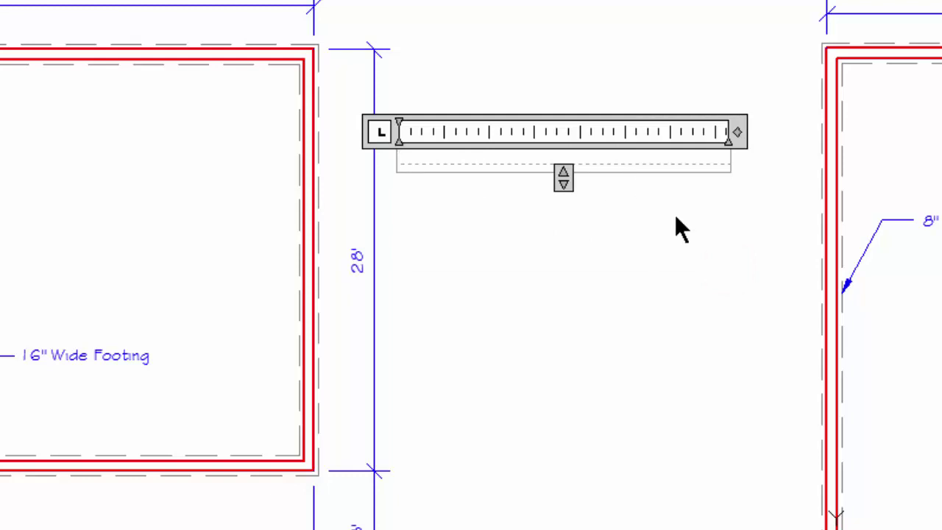
{"action": "type", "text": "Notes"}
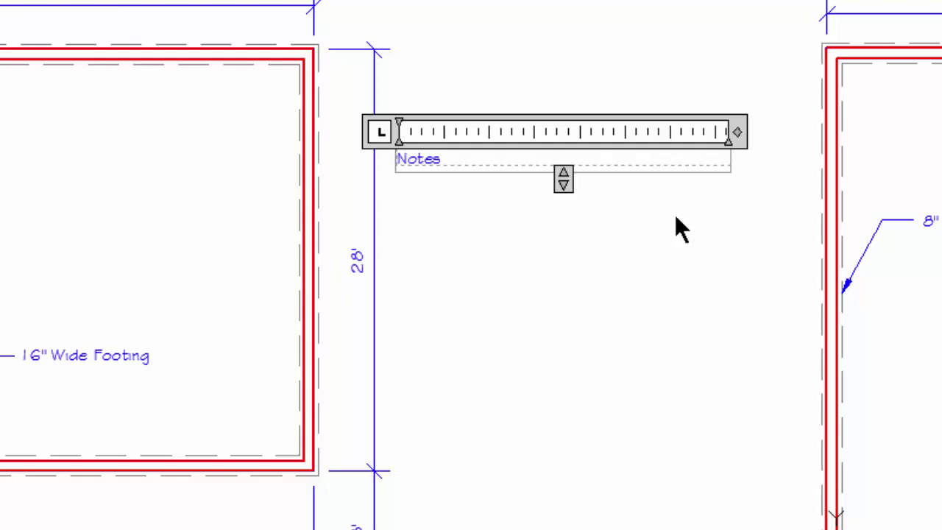
{"action": "type", "text": ":"}
{"action": "type", "text": "Foundation Slab to be 6\" thick. Temperature must be "}
{"action": "type", "text": "above 40"}
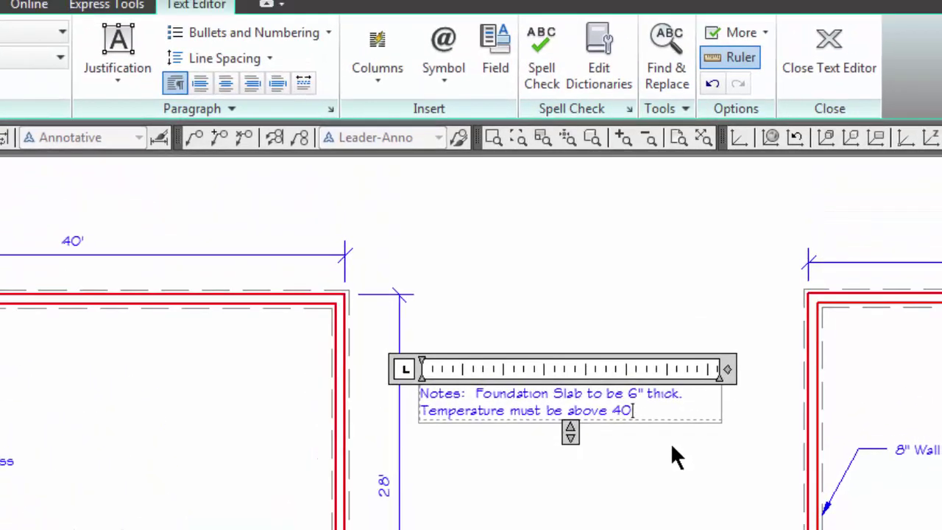
{"action": "left_click", "coordinate": [432, 71]}
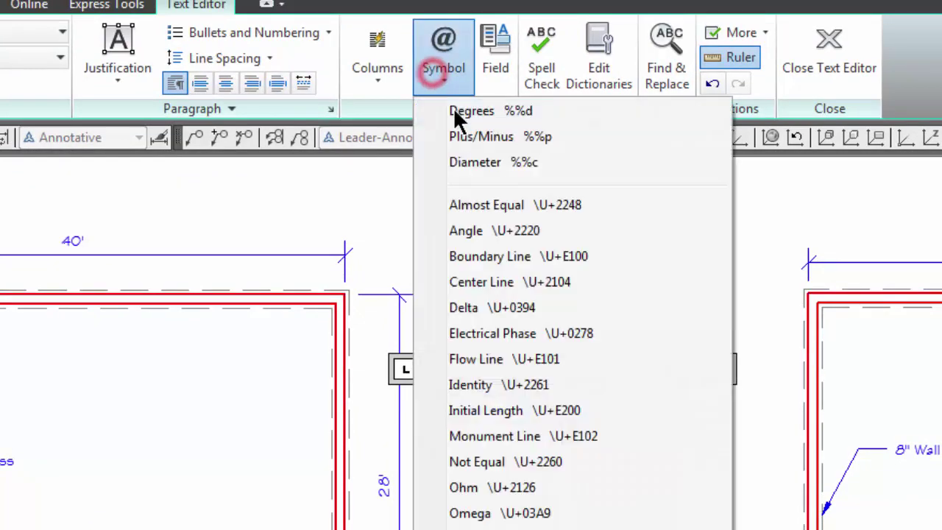
{"action": "left_click", "coordinate": [473, 109]}
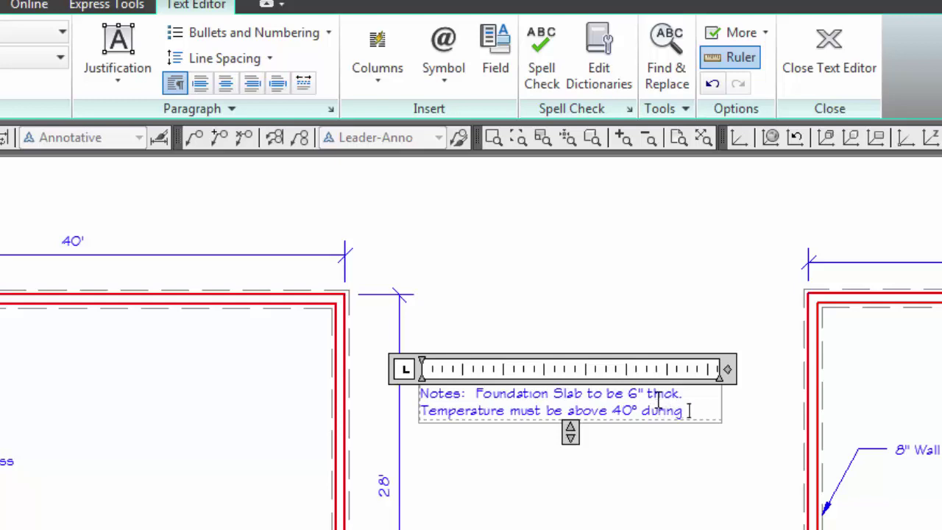
{"action": "type", "text": "."}
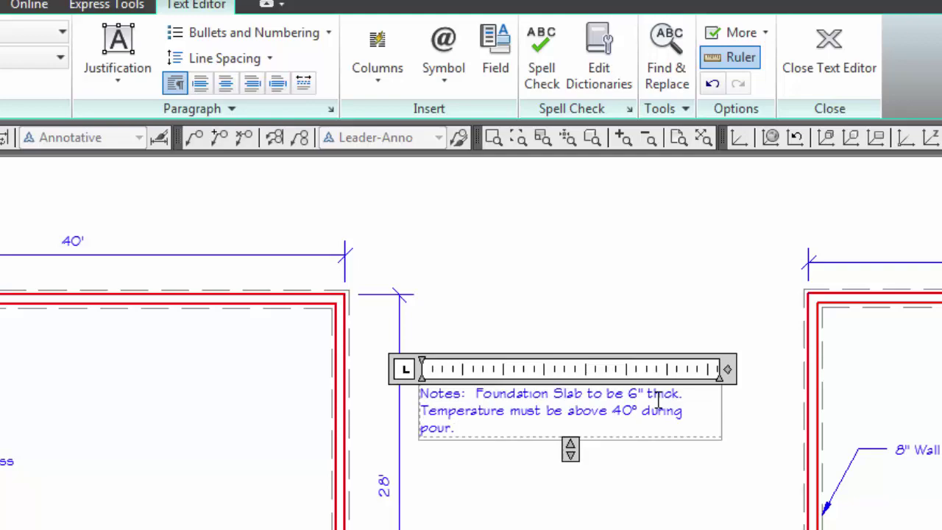
{"action": "key", "text": "ctrl+Return"}
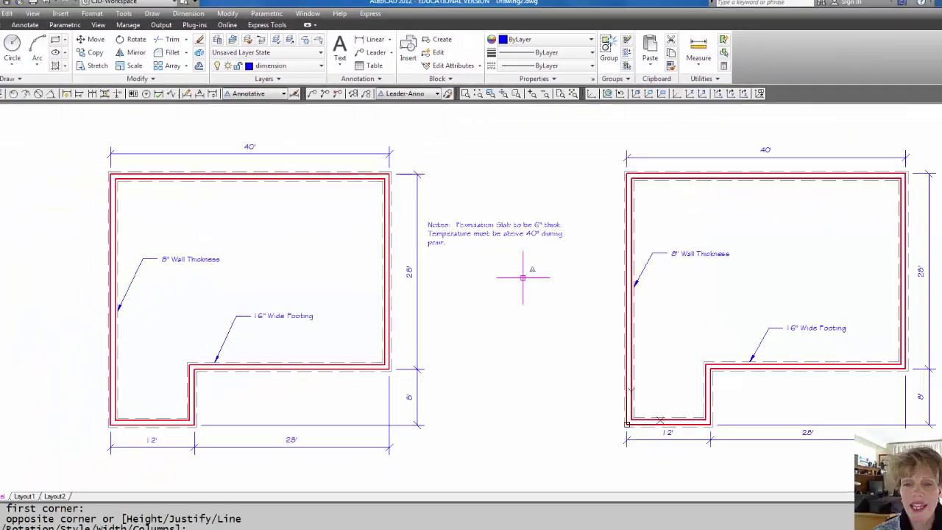
Switch to the Layout1 sheet and pan and zoom the viewport to frame both plans.
{"action": "scroll", "coordinate": [508, 279], "scroll_direction": "down", "scroll_amount": 2}
{"action": "mouse_move", "coordinate": [487, 281]}
{"action": "middle_mouse_down"}
{"action": "mouse_move", "coordinate": [640, 281]}
{"action": "mouse_move", "coordinate": [584, 285]}
{"action": "mouse_move", "coordinate": [536, 260]}
{"action": "mouse_move", "coordinate": [515, 262]}
{"action": "middle_mouse_up"}
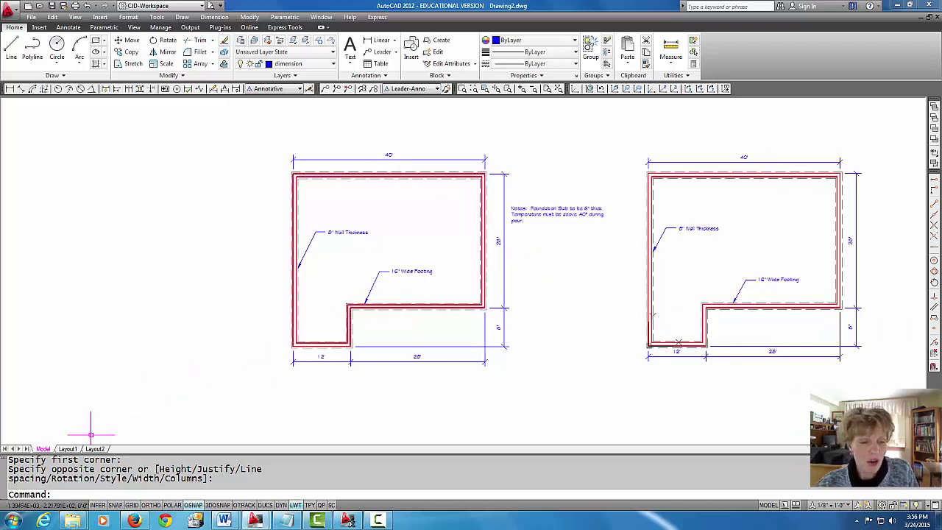
{"action": "left_click", "coordinate": [67, 449]}
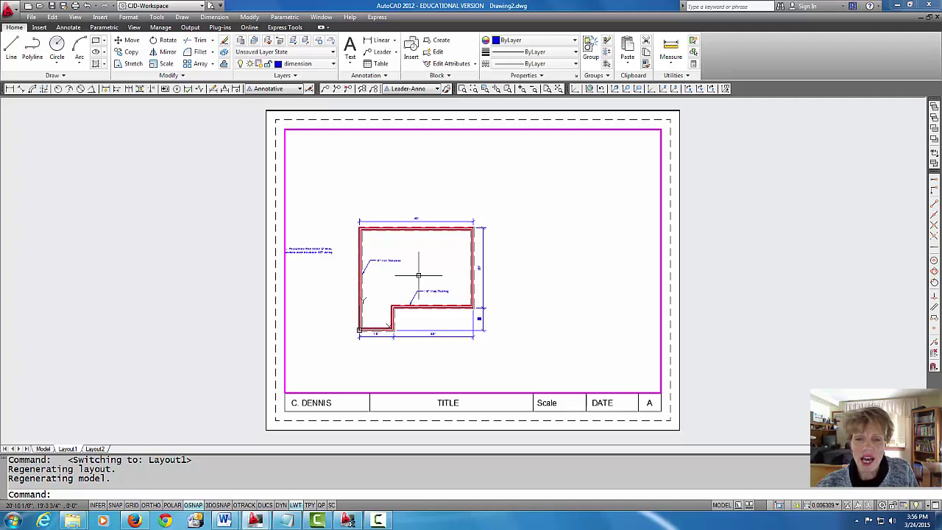
{"action": "middle_click_drag", "start_coordinate": [422, 273], "coordinate": [448, 265]}
{"action": "scroll", "coordinate": [476, 263], "scroll_direction": "down", "scroll_amount": 2}
{"action": "scroll", "coordinate": [476, 264], "scroll_direction": "up", "scroll_amount": 2}
{"action": "scroll", "coordinate": [490, 256], "scroll_direction": "down", "scroll_amount": 1}
{"action": "scroll", "coordinate": [490, 255], "scroll_direction": "down", "scroll_amount": 2}
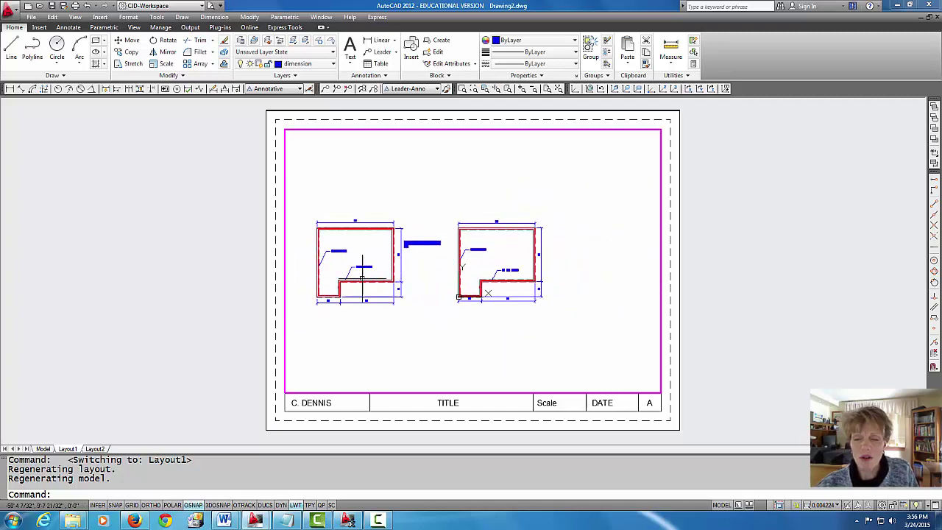
{"action": "middle_click_drag", "start_coordinate": [557, 275], "coordinate": [501, 270]}
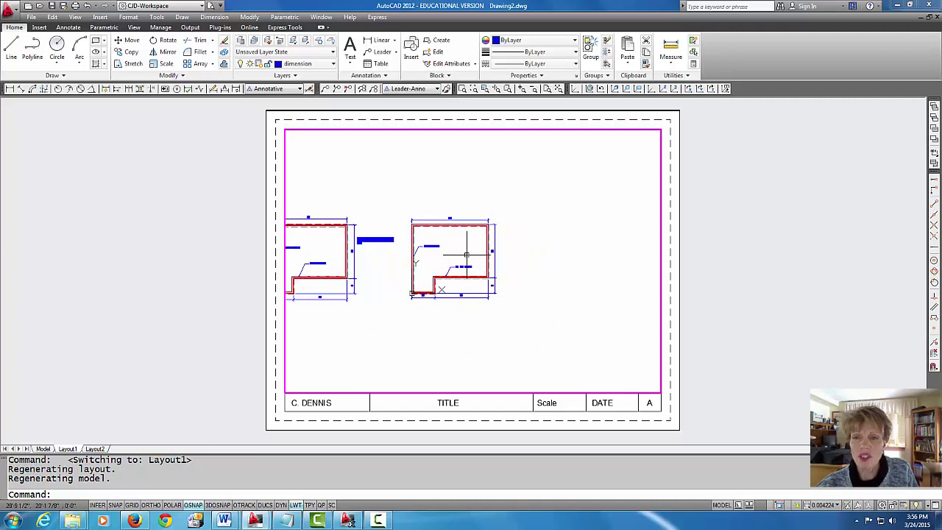
{"action": "middle_click", "coordinate": [559, 142]}
{"action": "middle_click", "coordinate": [559, 143]}
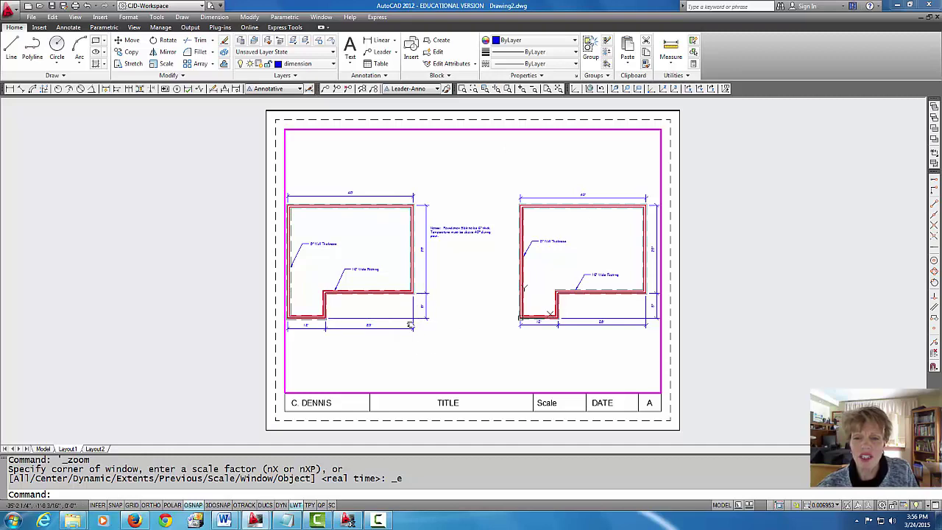
{"action": "mouse_move", "coordinate": [334, 326]}
{"action": "middle_mouse_down"}
{"action": "mouse_move", "coordinate": [483, 329]}
{"action": "mouse_move", "coordinate": [419, 329]}
{"action": "middle_mouse_up"}
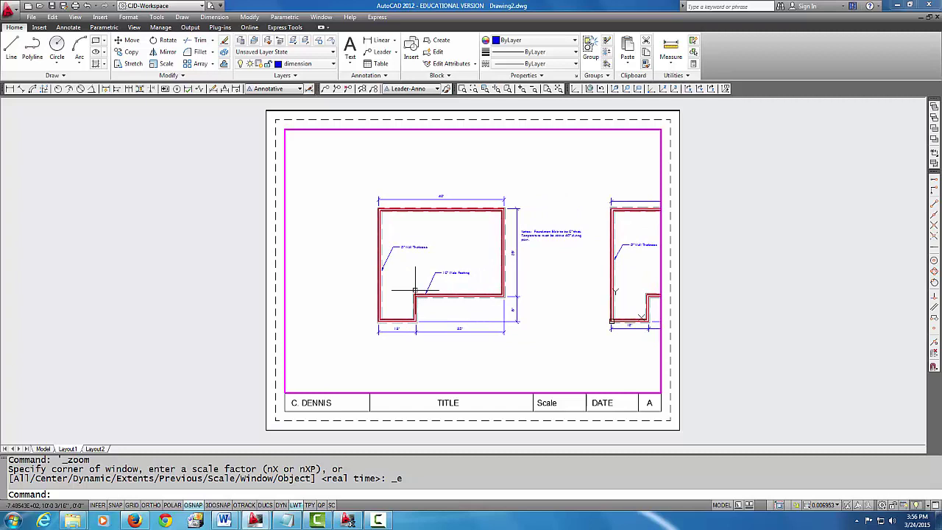
Set the Layout1 viewport scale to 1/8" = 1'-0" and position the plan within it.
{"action": "left_click", "coordinate": [829, 507]}
{"action": "left_click", "coordinate": [836, 396]}
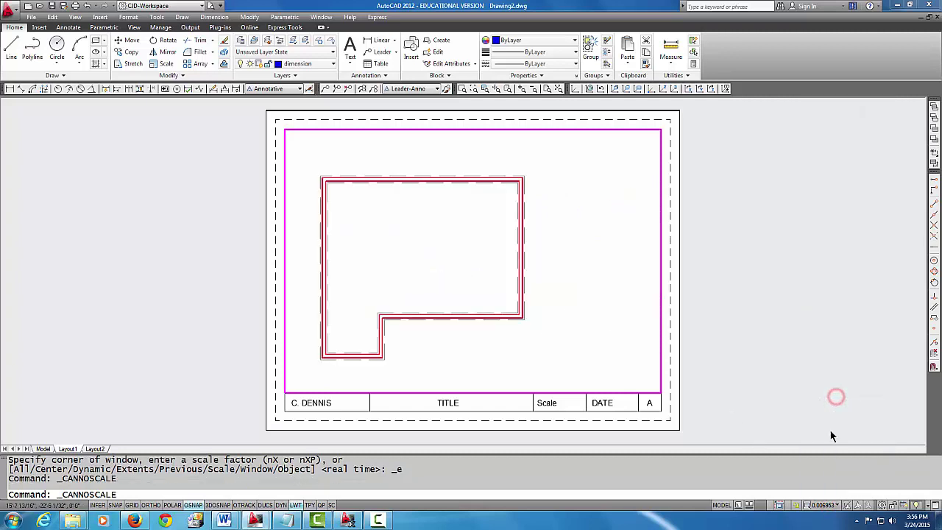
{"action": "left_click", "coordinate": [829, 505]}
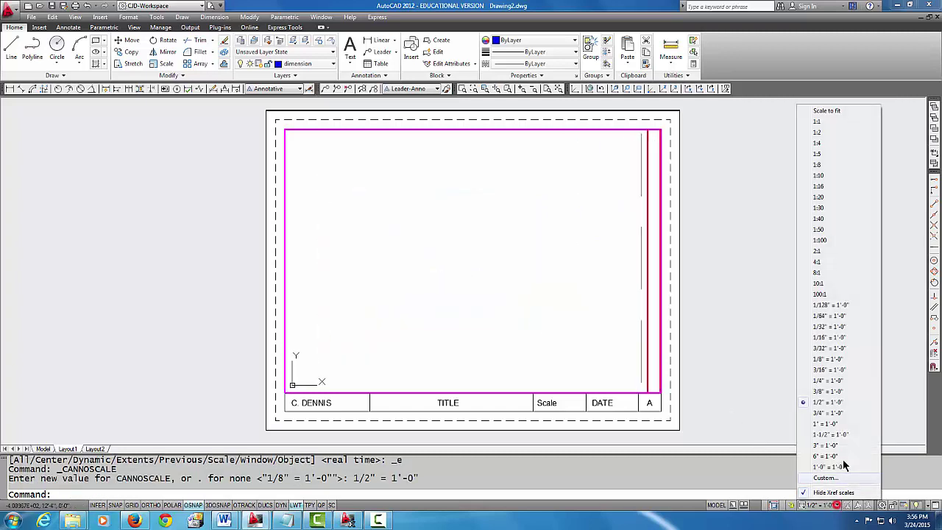
{"action": "left_click", "coordinate": [828, 359]}
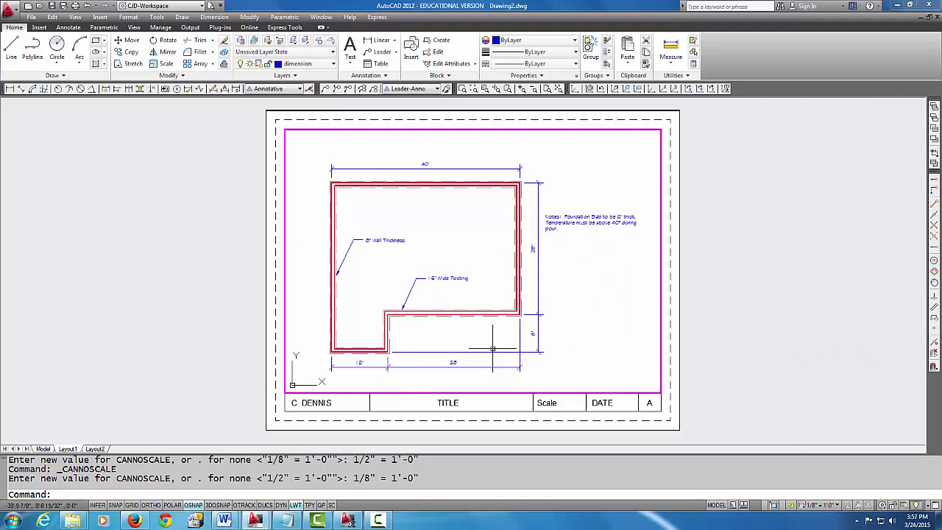
{"action": "scroll", "coordinate": [493, 347], "scroll_direction": "down", "scroll_amount": 4}
{"action": "middle_click_drag", "start_coordinate": [543, 332], "coordinate": [542, 289]}
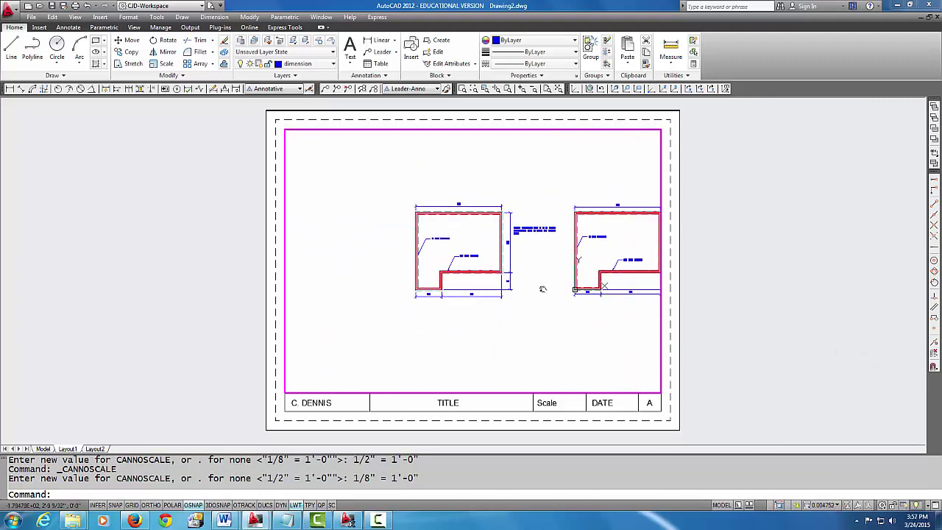
{"action": "left_click", "coordinate": [821, 505]}
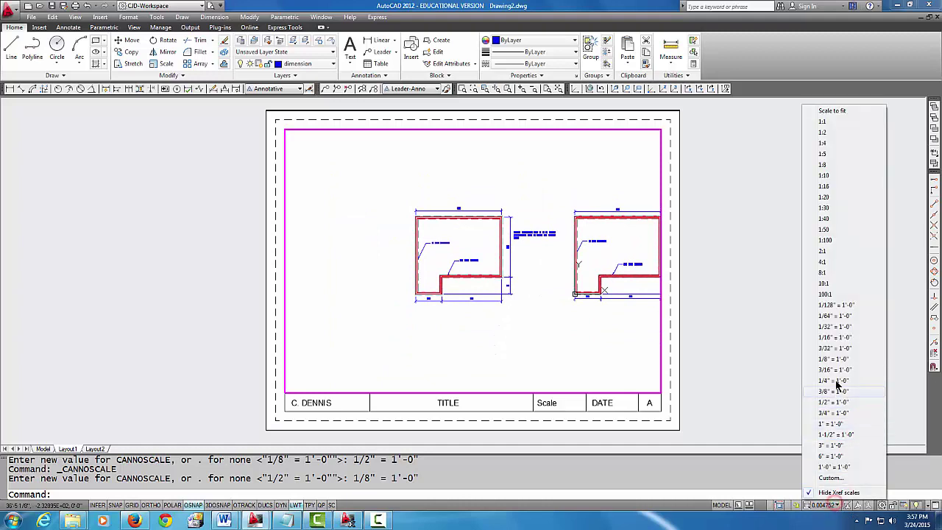
{"action": "left_click", "coordinate": [833, 360]}
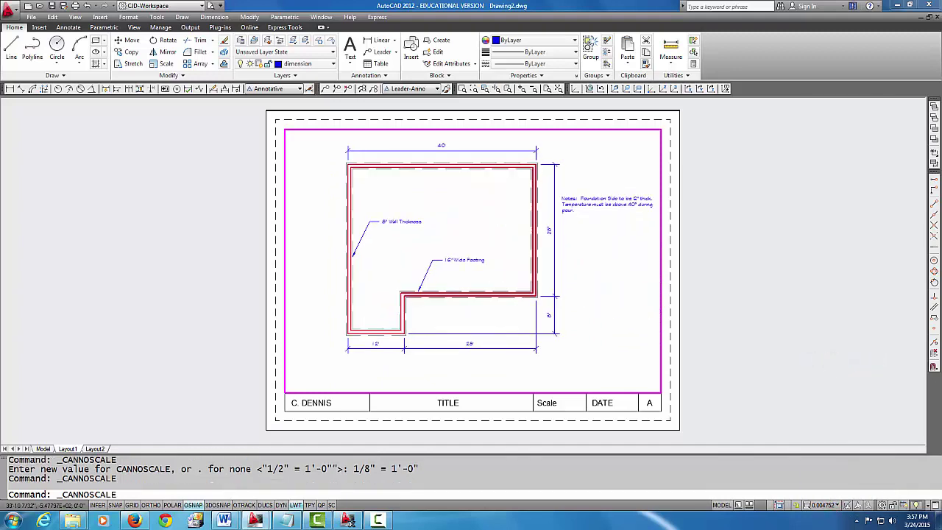
{"action": "middle_click_drag", "start_coordinate": [538, 317], "coordinate": [534, 321]}
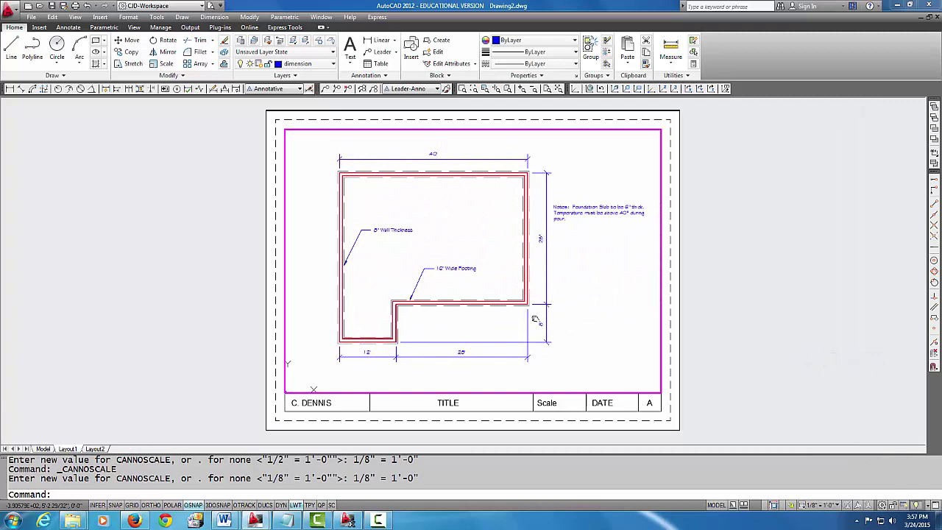
From paper space, change the title block's TITLE text to 'Foundation Plan'.
{"action": "double_click", "coordinate": [734, 321]}
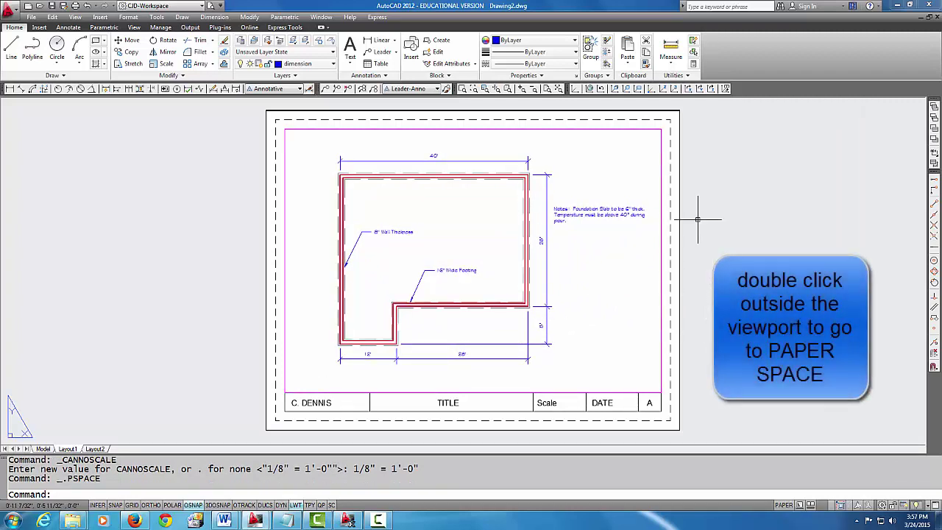
{"action": "double_click", "coordinate": [444, 403]}
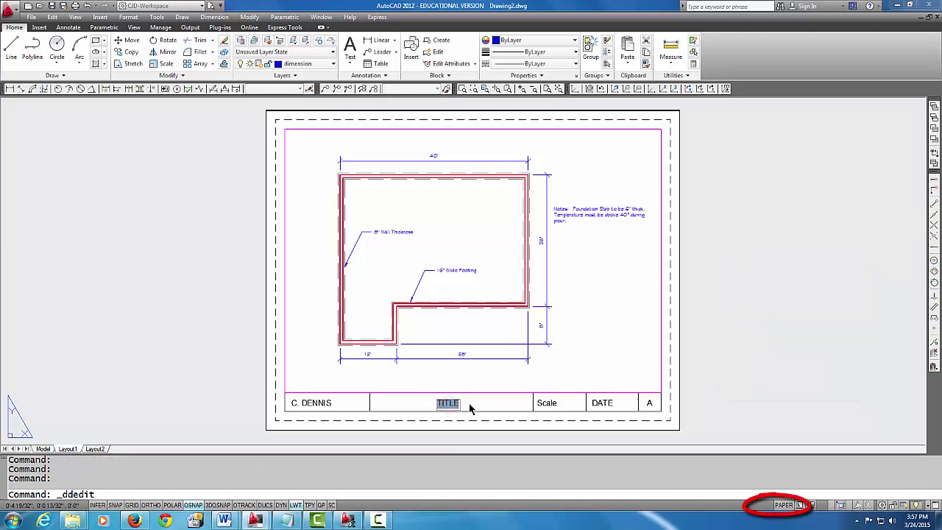
{"action": "type", "text": "Foundation Plan"}
{"action": "key", "text": "Return"}
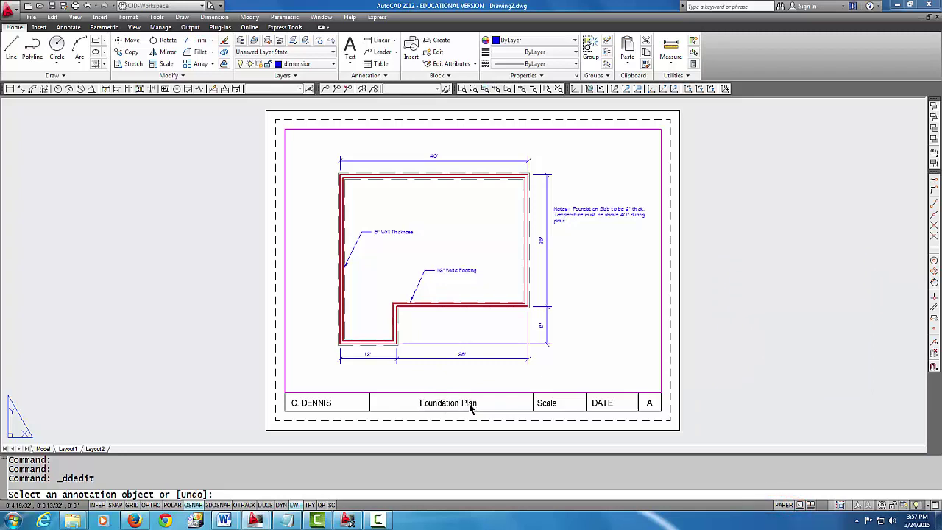
Set the title block's DATE entry to 03/24/2015.
{"action": "left_click", "coordinate": [602, 403]}
{"action": "type", "text": "03/24/2015"}
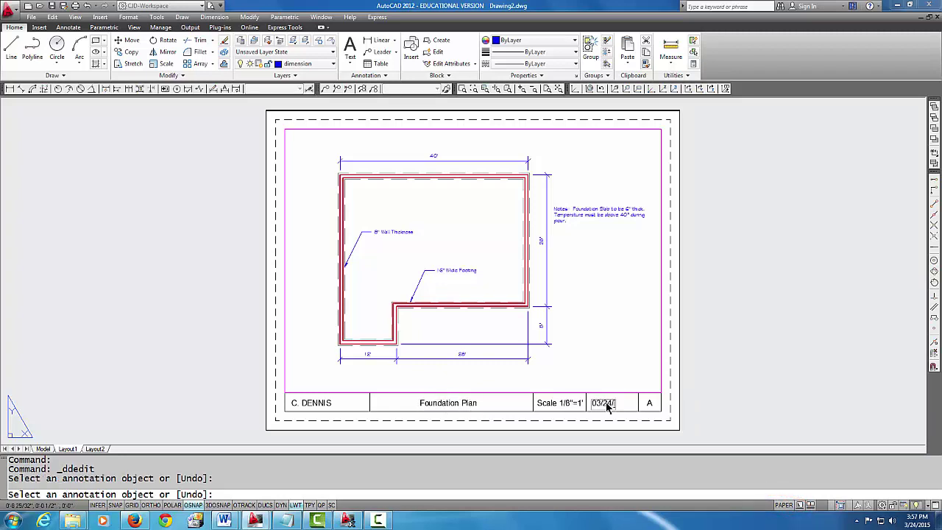
{"action": "key", "text": "Return"}
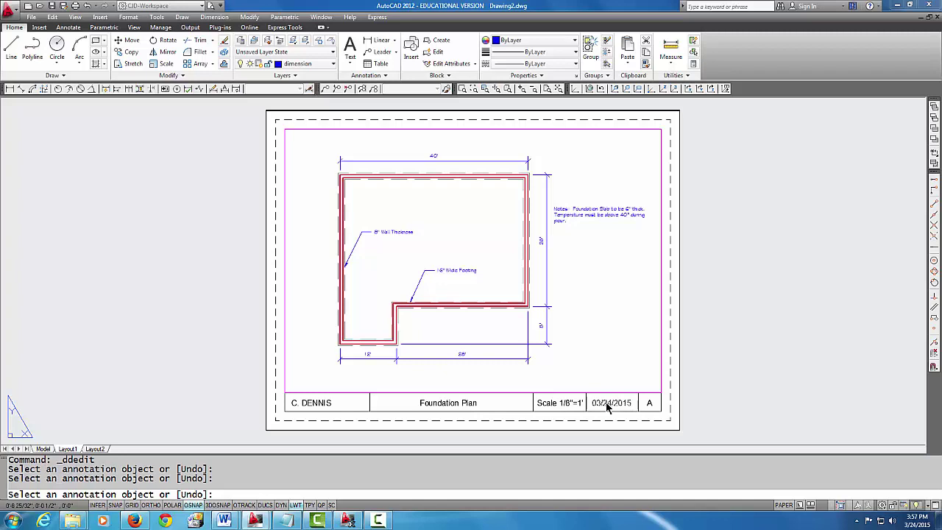
{"action": "key", "text": "Escape"}
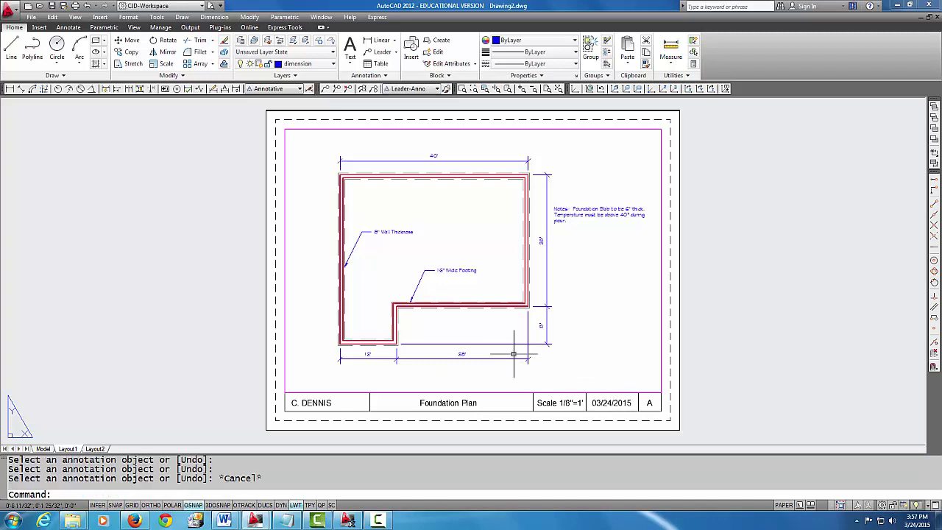
{"action": "middle_click_drag", "start_coordinate": [539, 336], "coordinate": [499, 337]}
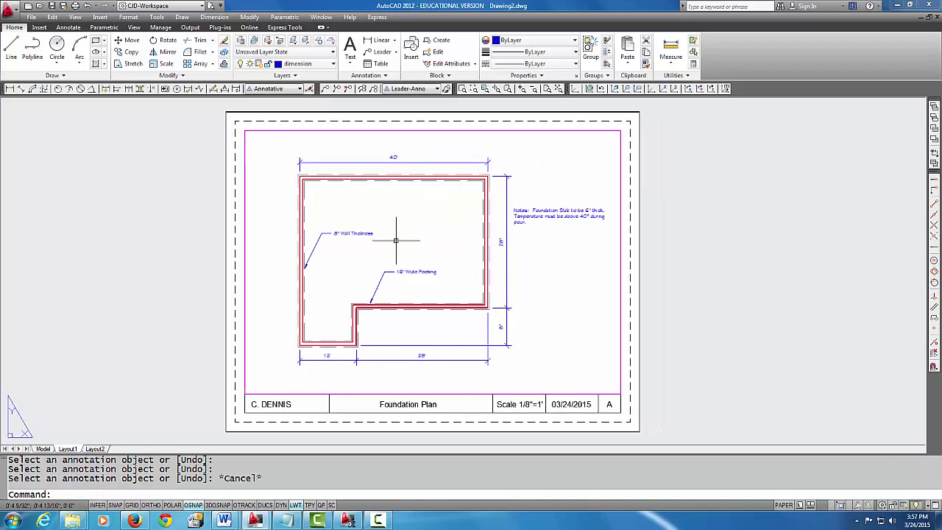